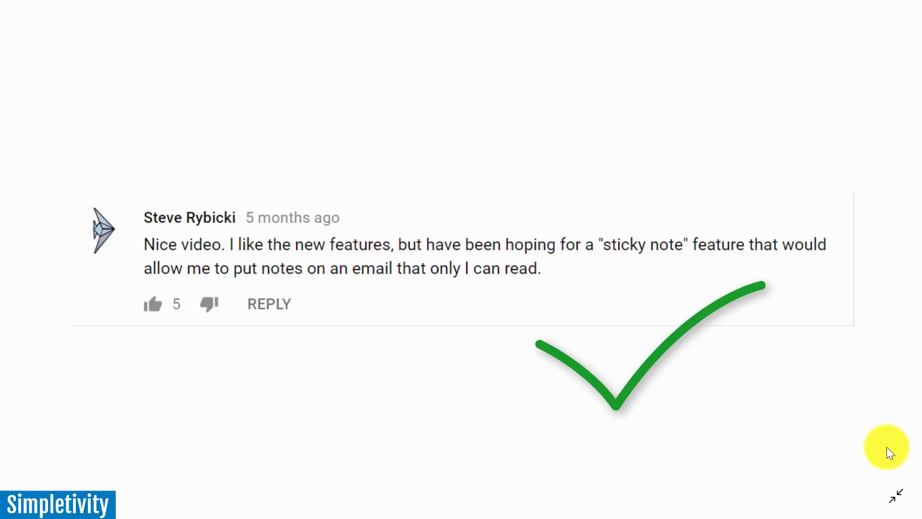
Step: Leave the YouTube comment and bring up the Alt+Tab window switcher
key("alt+Tab")
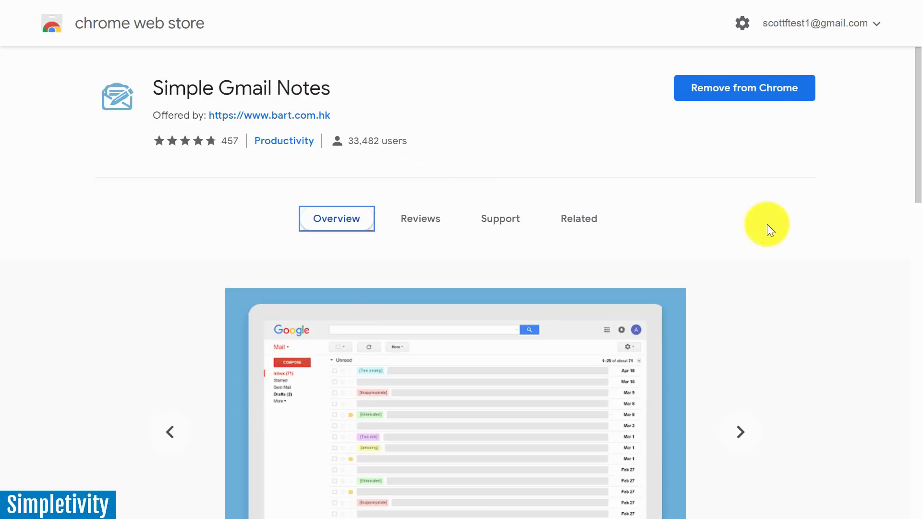
scroll(767, 230, "down", 2)
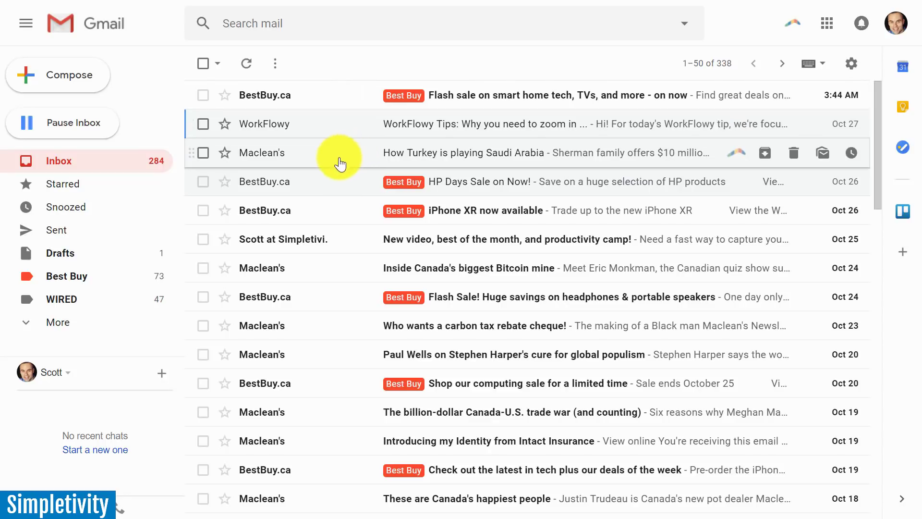
Step: Open the WorkFlowy Tips email from the inbox to reveal its empty yellow note
left_click(327, 126)
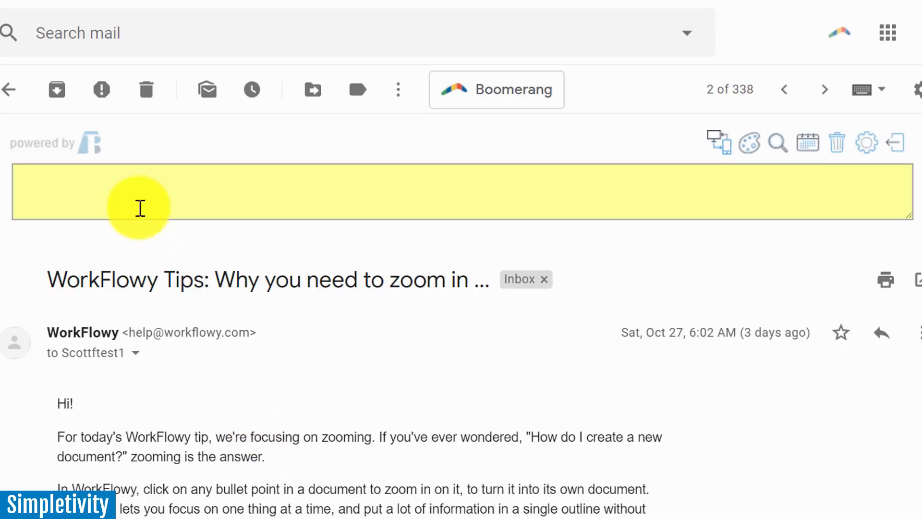
Step: Start writing 'I can add whatever I want.' in the WorkFlowy email's yellow note
left_click(131, 180)
type("I can add whatever I want.")
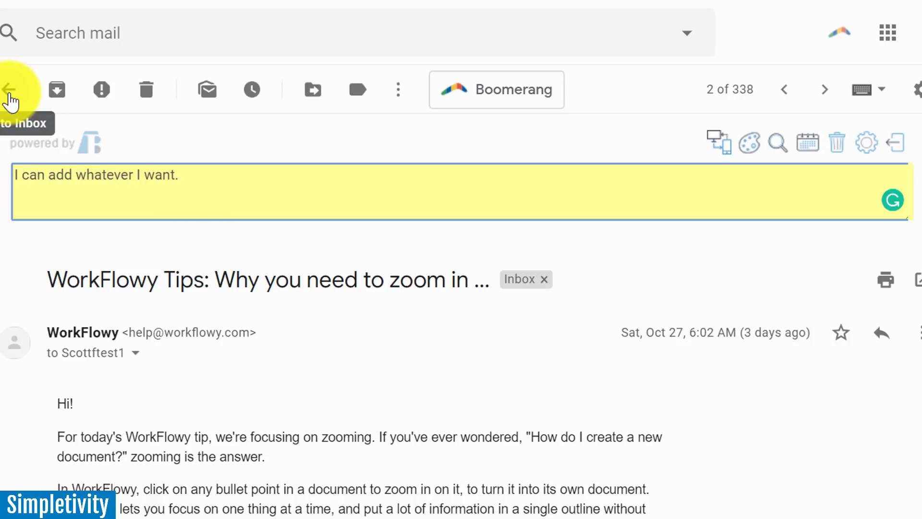
Step: Leave the WorkFlowy email and return to the inbox list
left_click(10, 93)
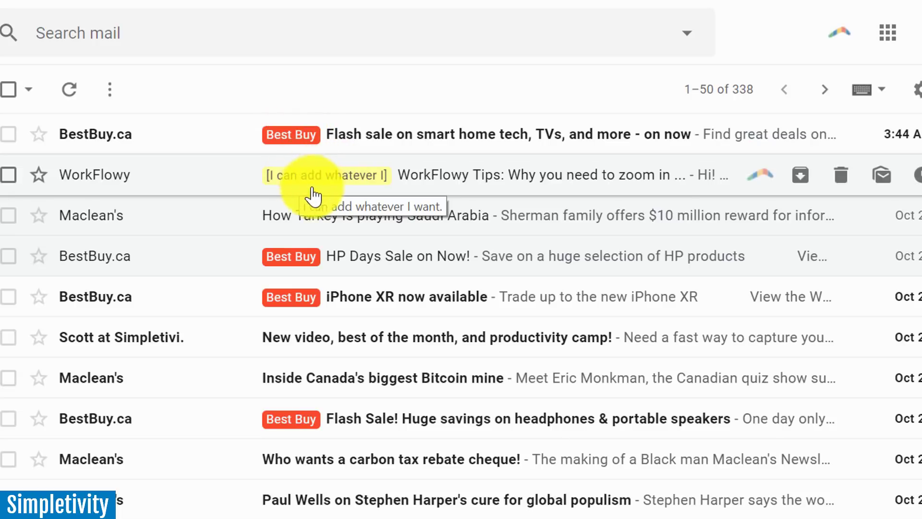
mouse_move(348, 182)
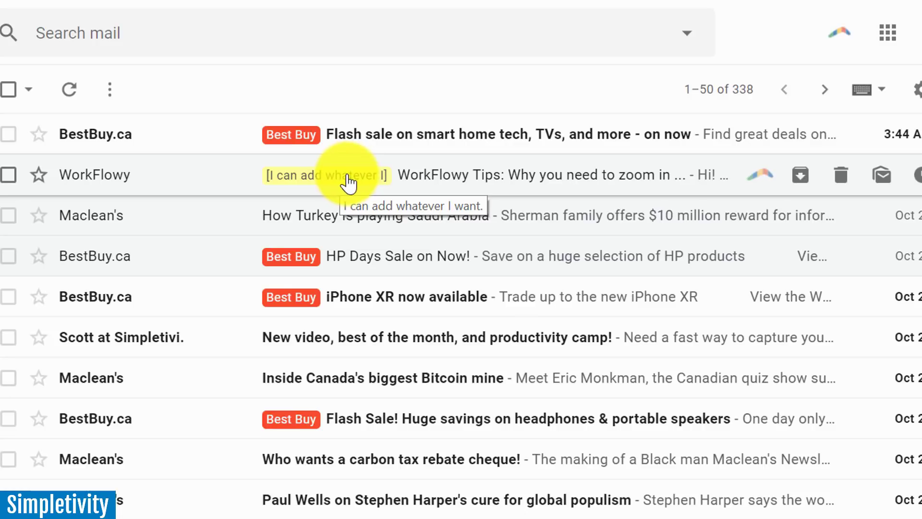
Step: Recolor the WorkFlowy Tips note light blue, then return to the inbox
left_click(195, 180)
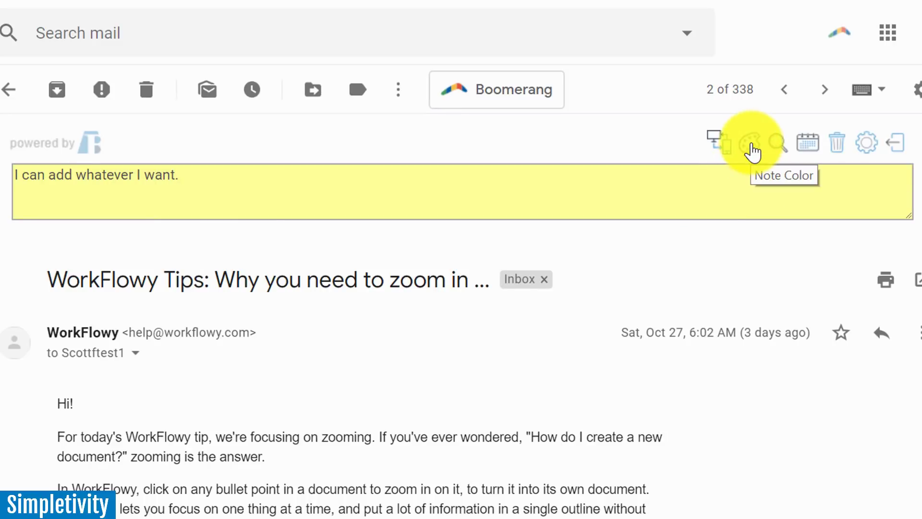
left_click(751, 149)
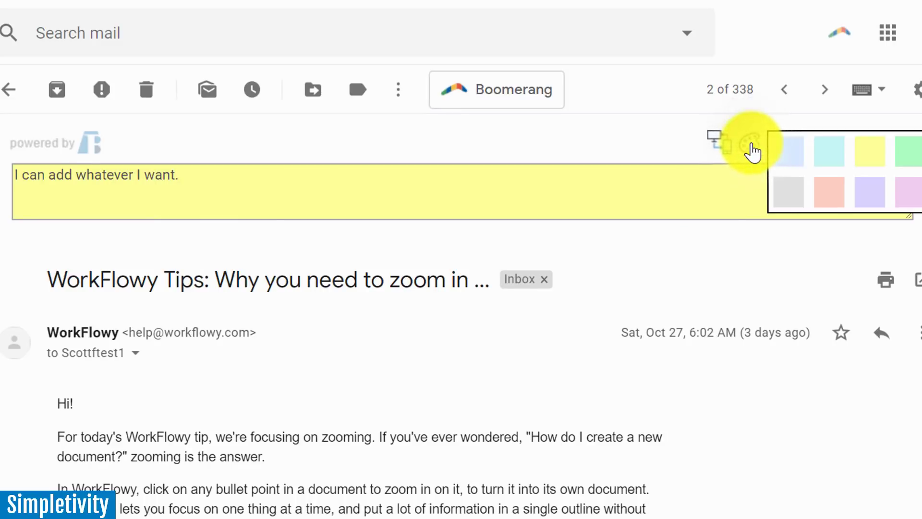
left_click(788, 155)
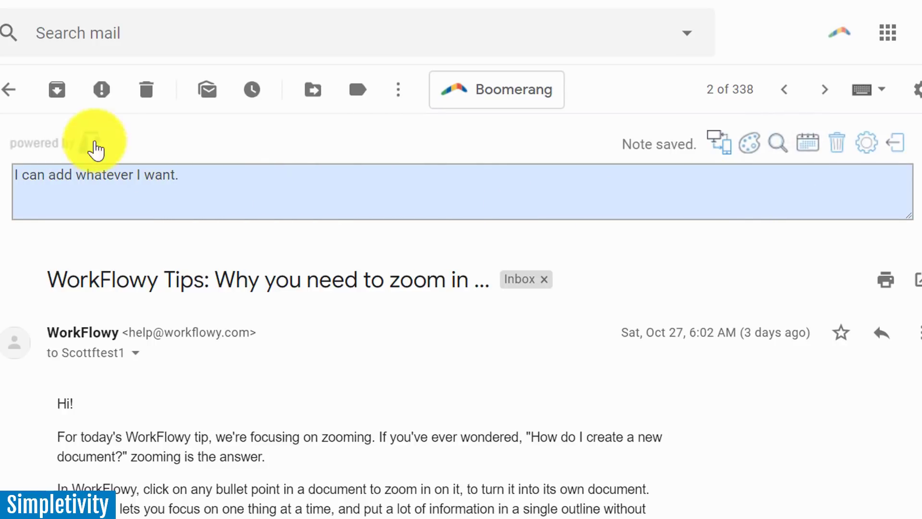
left_click(12, 95)
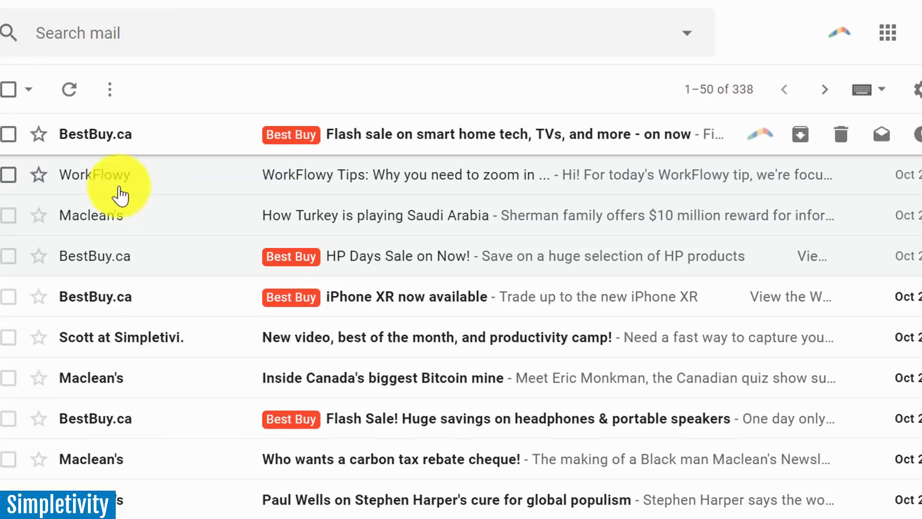
Step: Start the Maclean's Turkey email's note, briefly opening and closing the notes search
left_click(188, 220)
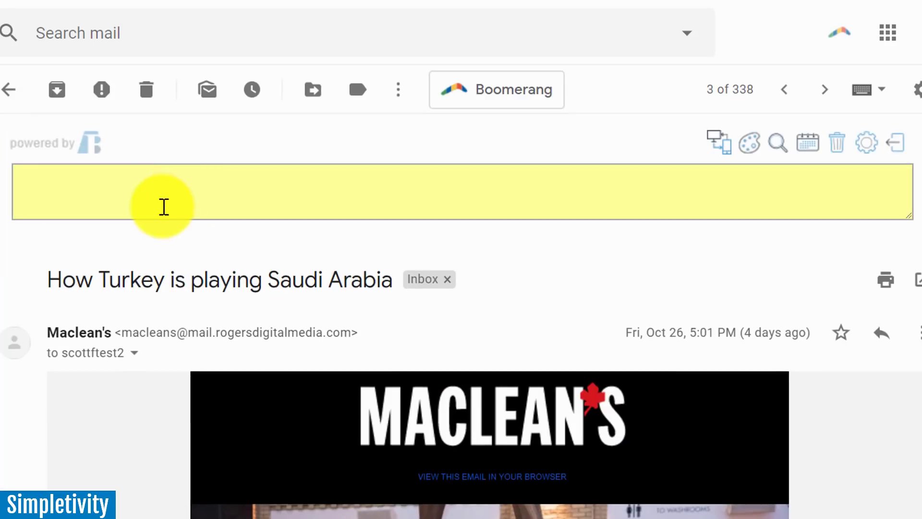
left_click(164, 207)
type("Add new note.")
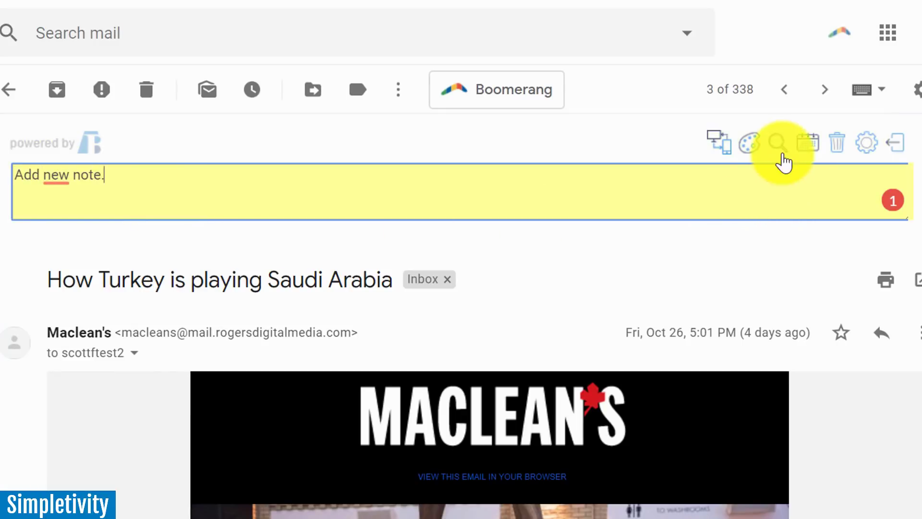
left_click(778, 144)
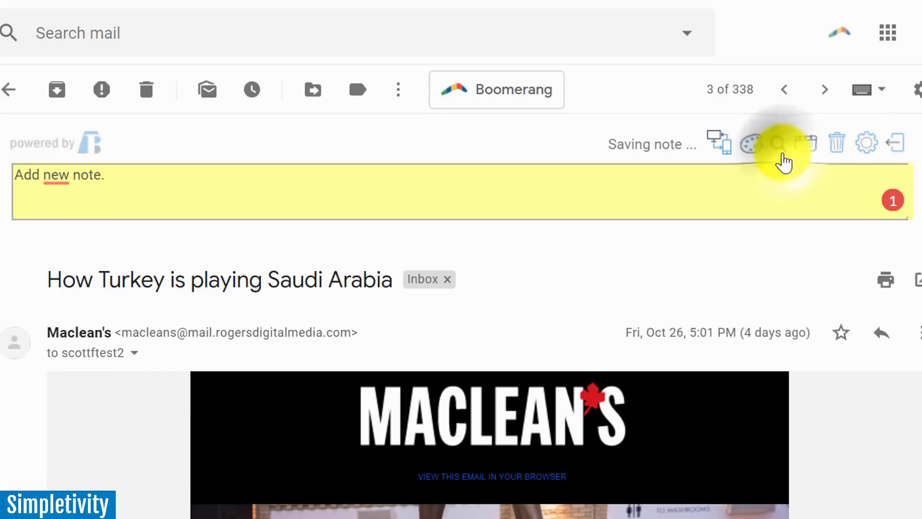
left_click(852, 102)
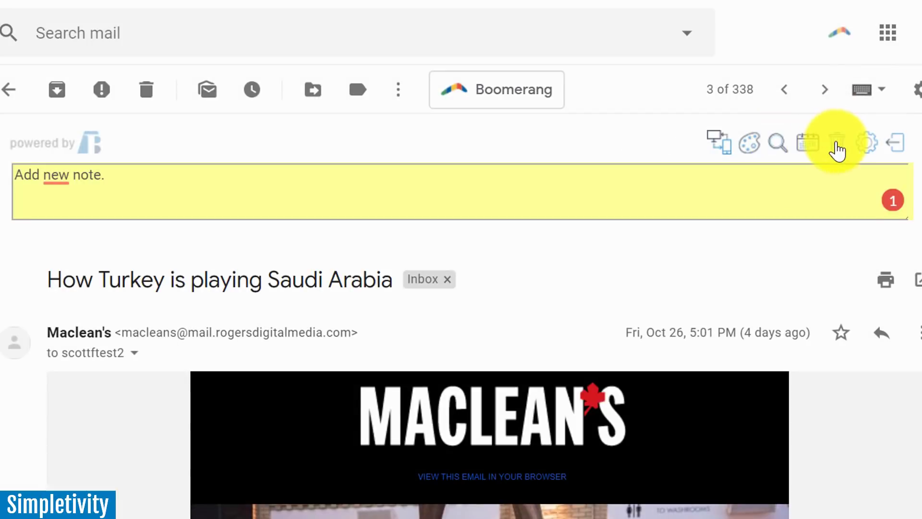
Step: Make the Maclean's Turkey note green and return to the inbox
left_click(749, 144)
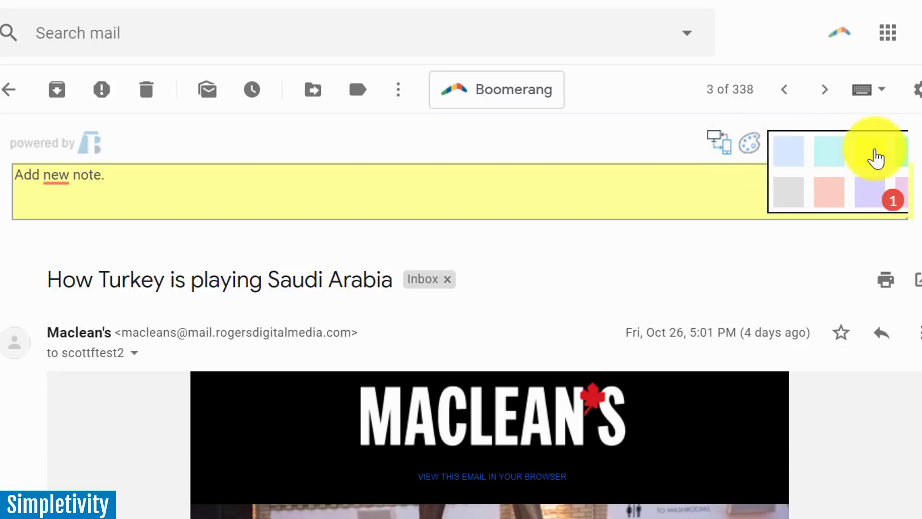
left_click(905, 152)
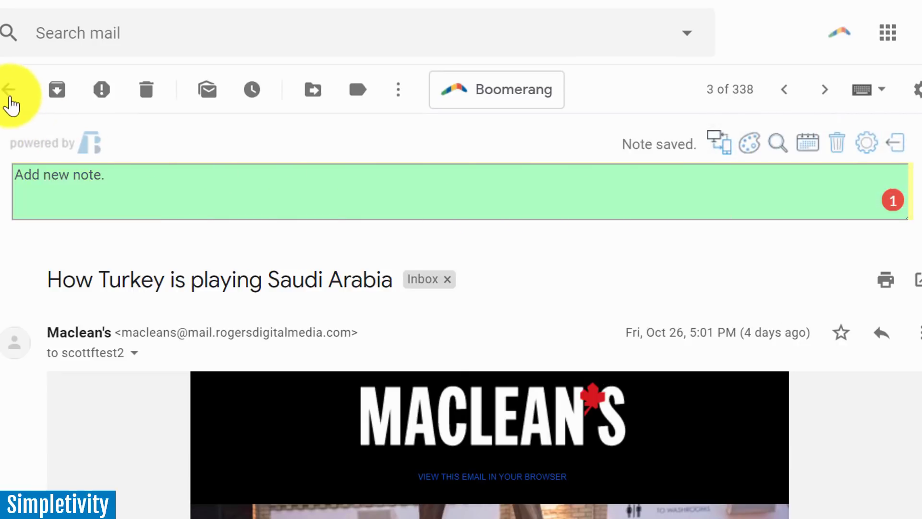
left_click(7, 93)
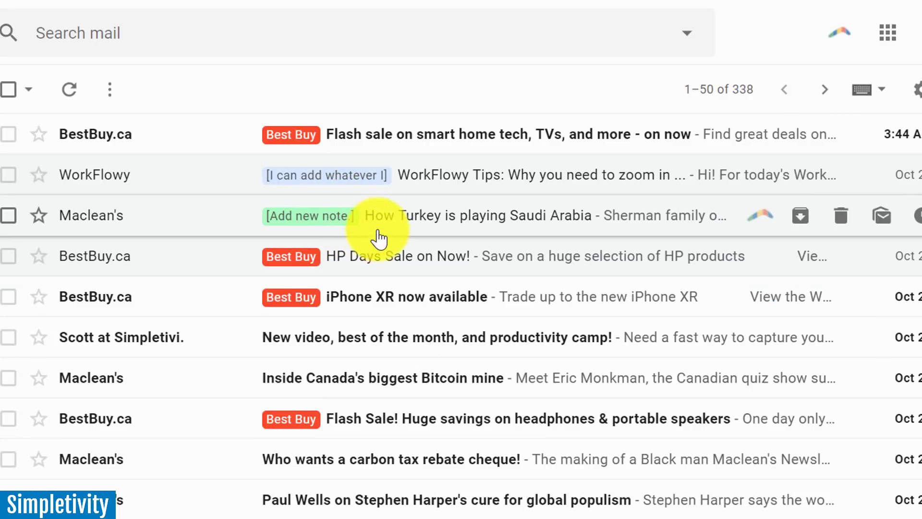
mouse_move(350, 178)
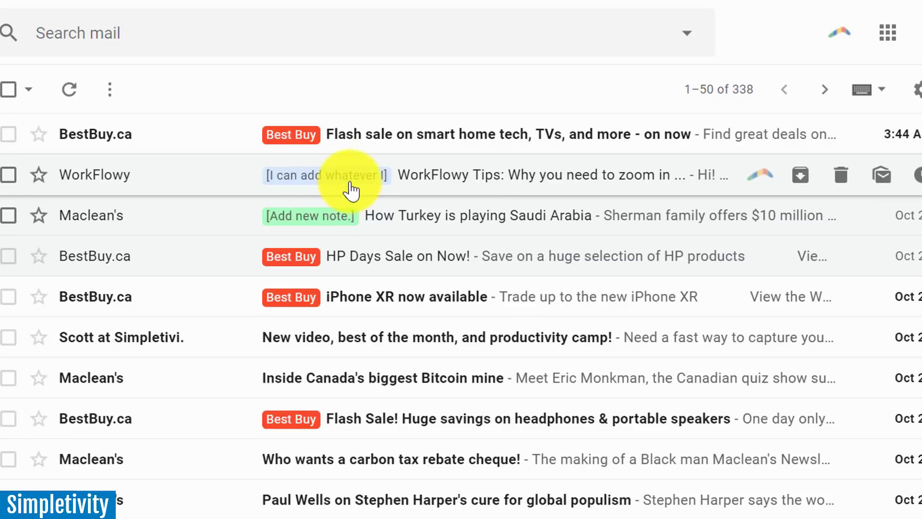
Step: Search mail for 'whatever', clear it, then open the notes listing from WorkFlowy Tips
left_click(149, 38)
type("wha")
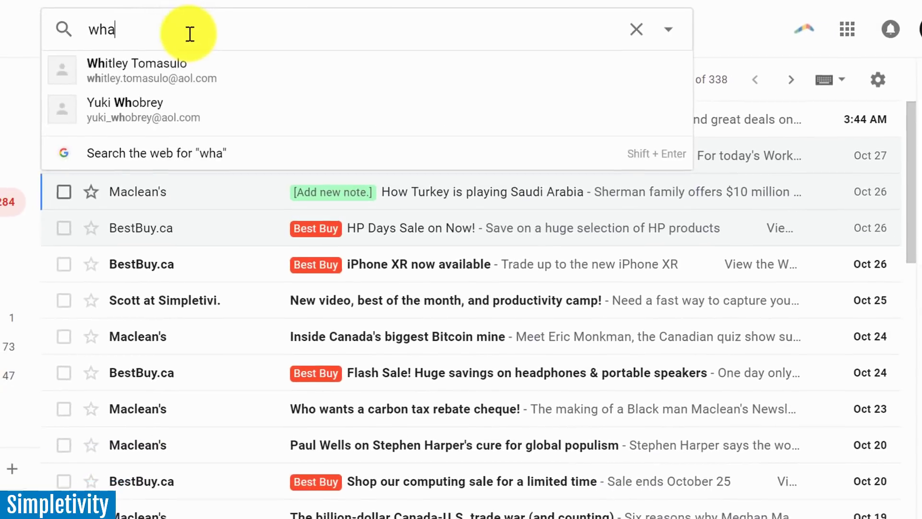
type("tever")
key("Return")
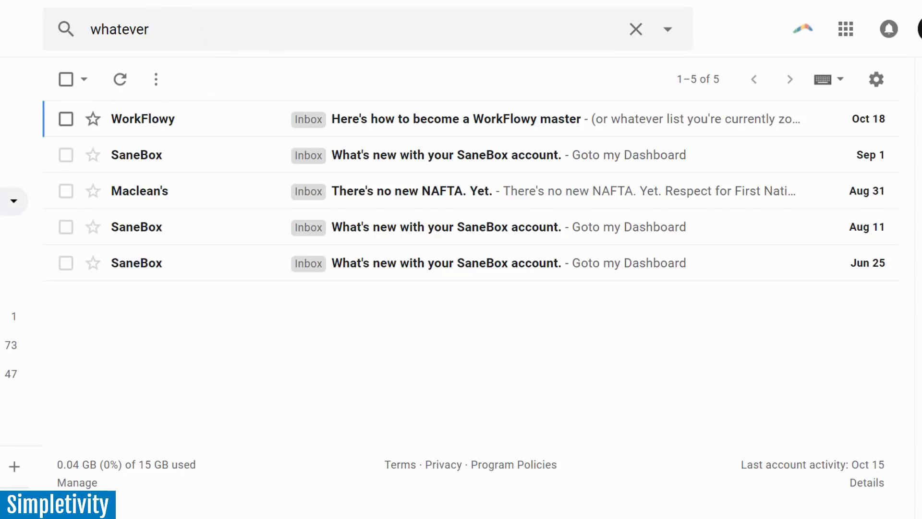
left_click(14, 201)
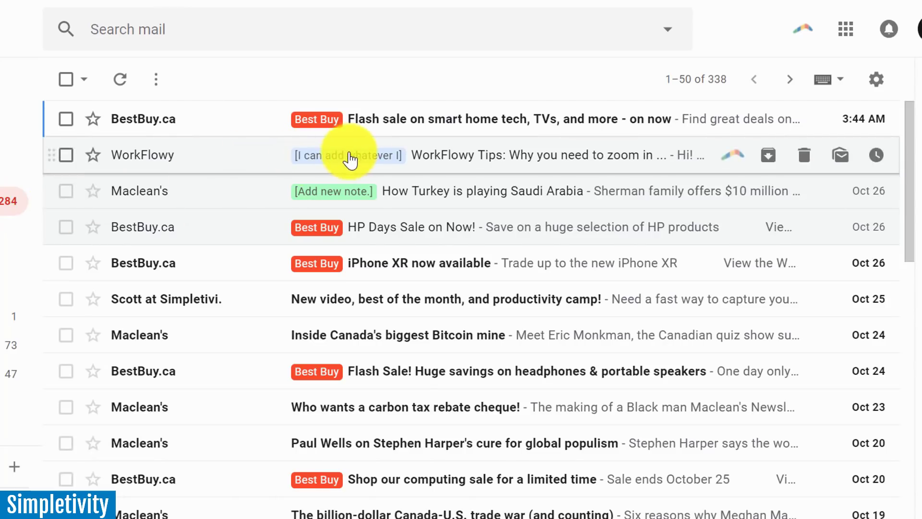
left_click(193, 160)
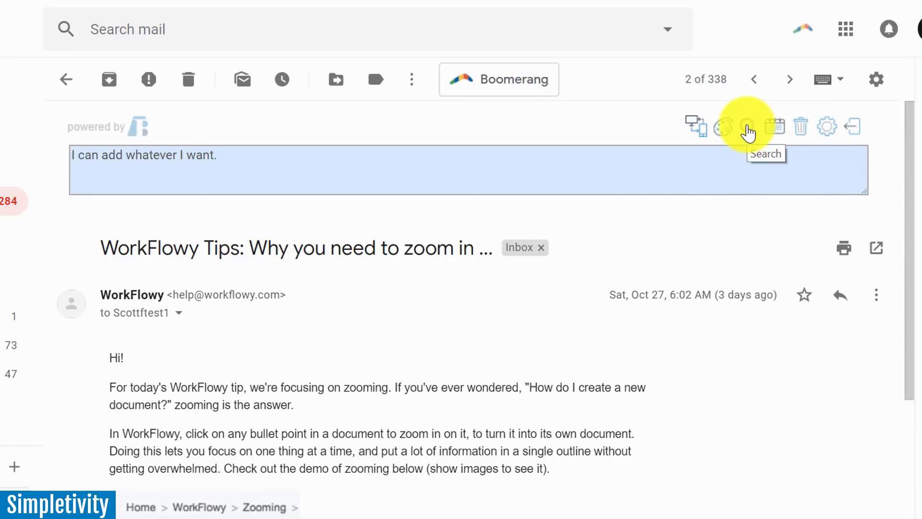
left_click(748, 131)
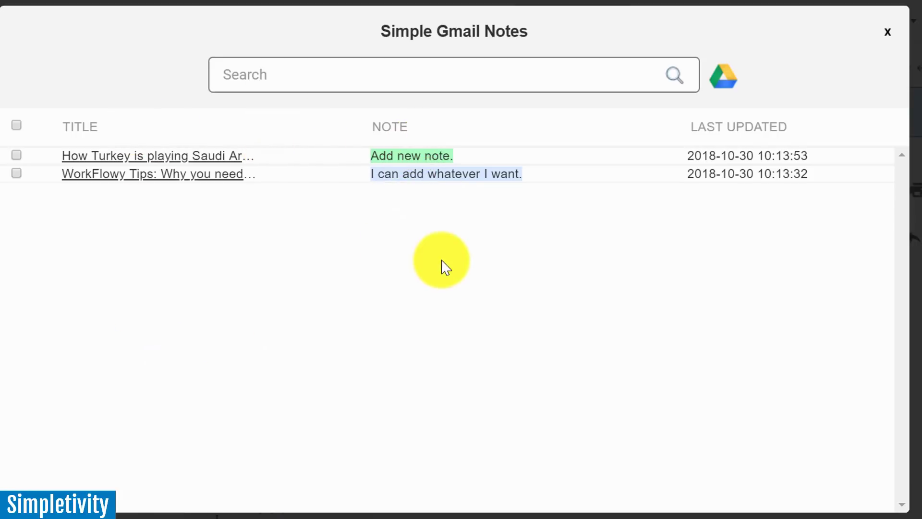
Step: Check and uncheck the WorkFlowy Tips note entry, then close the saved-notes list
left_click(17, 174)
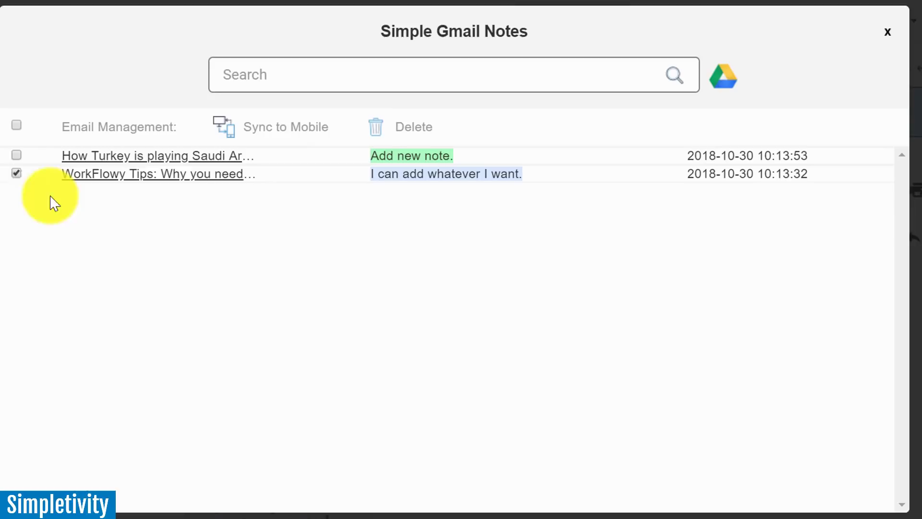
left_click(17, 175)
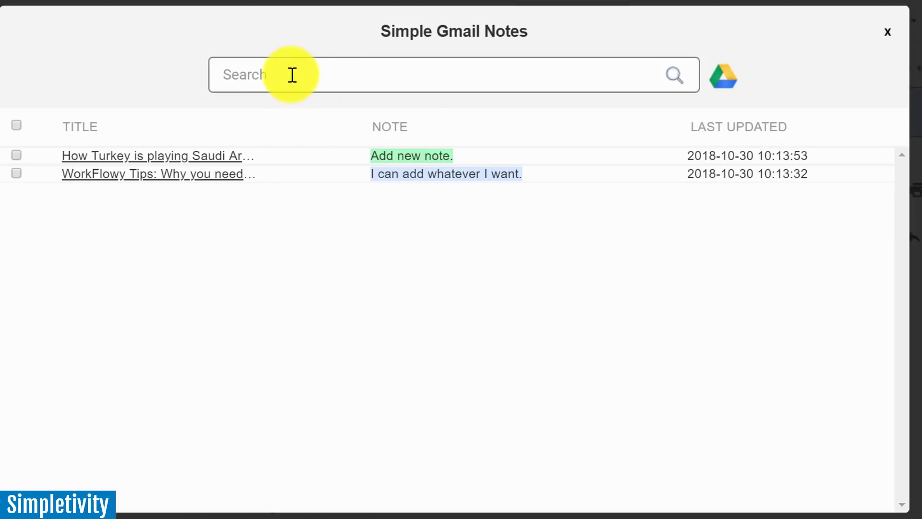
left_click(887, 32)
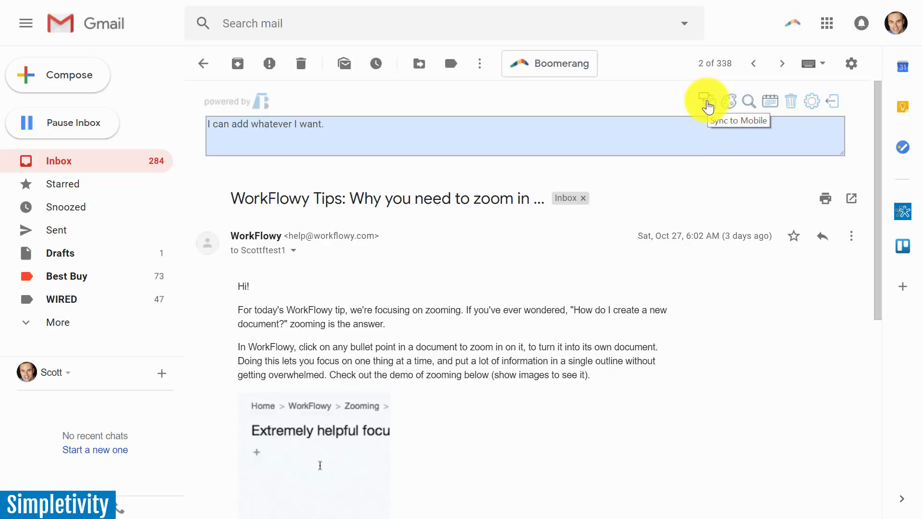
Step: Use the note toolbar's Sync to Mobile icon to show the Simple Mobile CRM sign-in
left_click(706, 103)
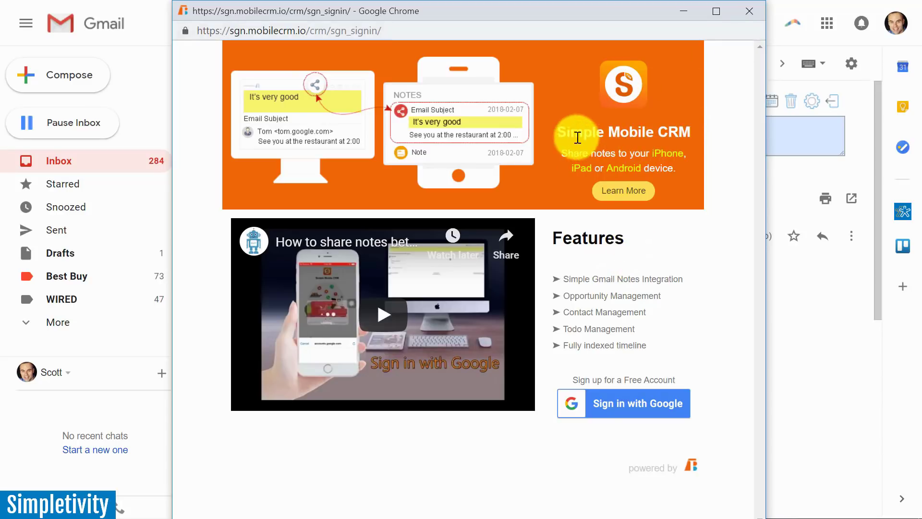
Step: Close the sgn.mobilecrm.io sign-in popup
left_click(752, 11)
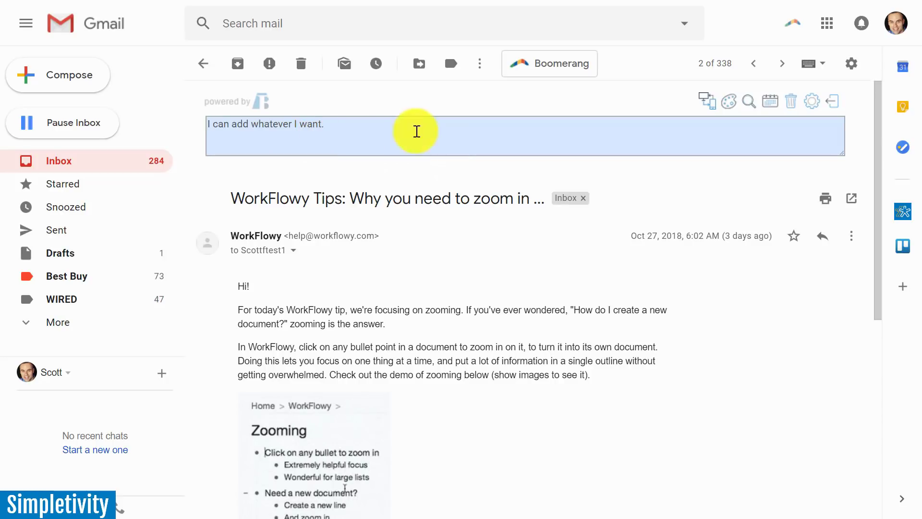
scroll(425, 385, "down", 4)
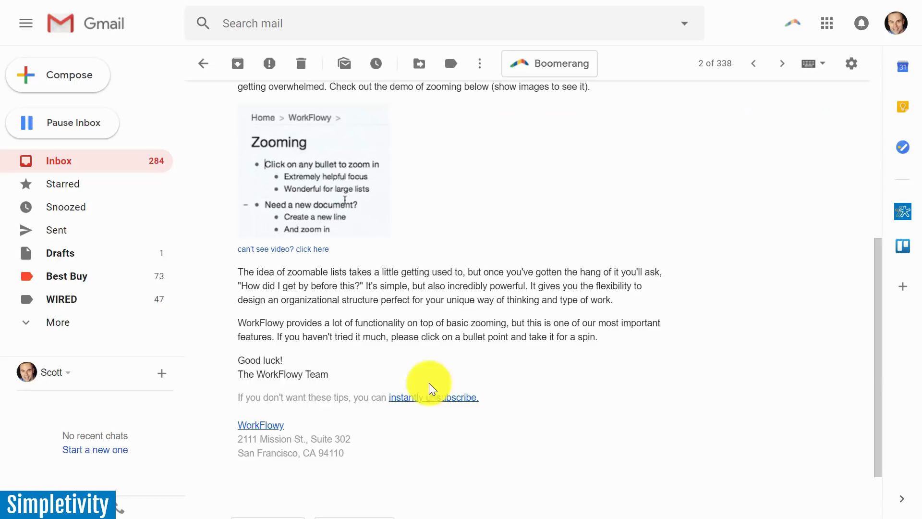
scroll(401, 138, "up", 4)
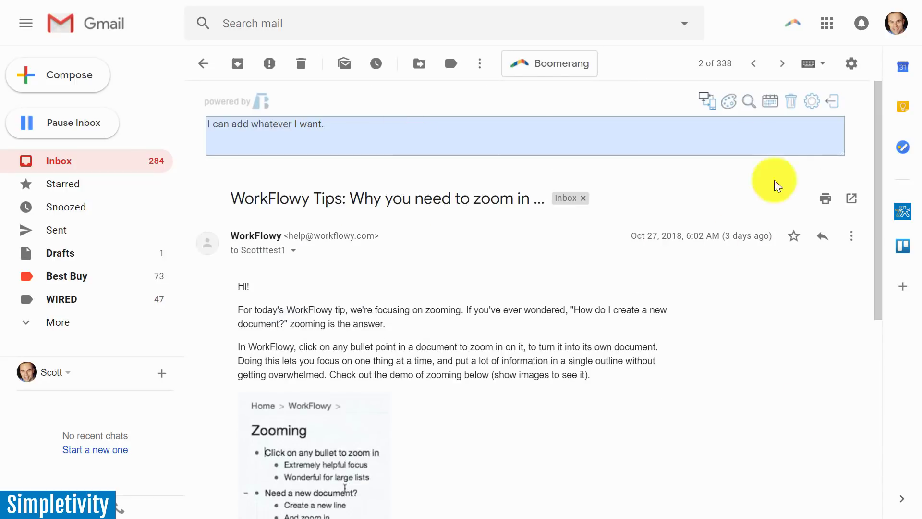
Step: Open the notes extension preferences and close the Note height list, leaving it at 3
left_click(812, 101)
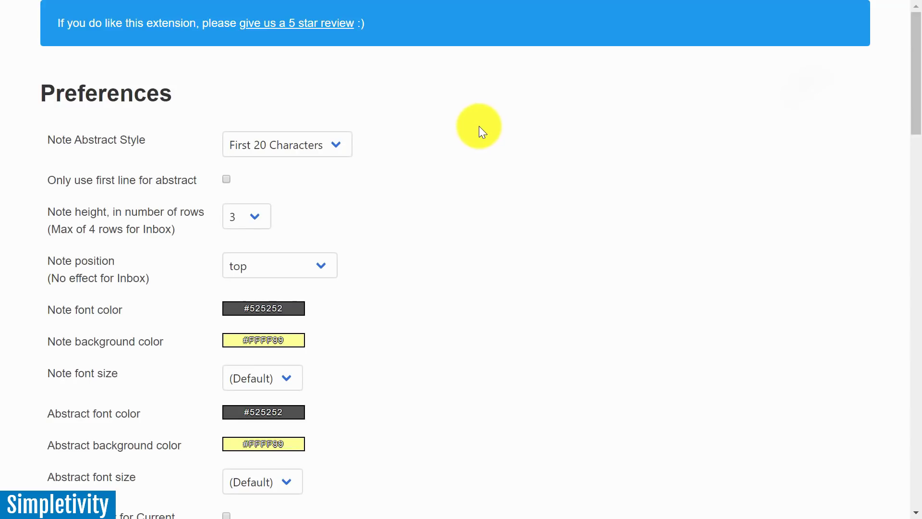
scroll(416, 157, "down", 5)
scroll(417, 158, "down", 6)
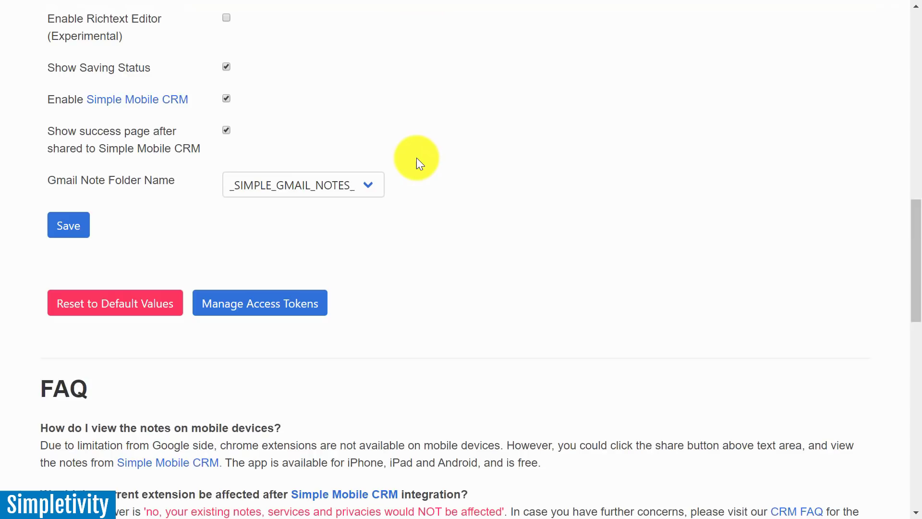
scroll(416, 158, "down", 2)
scroll(416, 158, "up", 13)
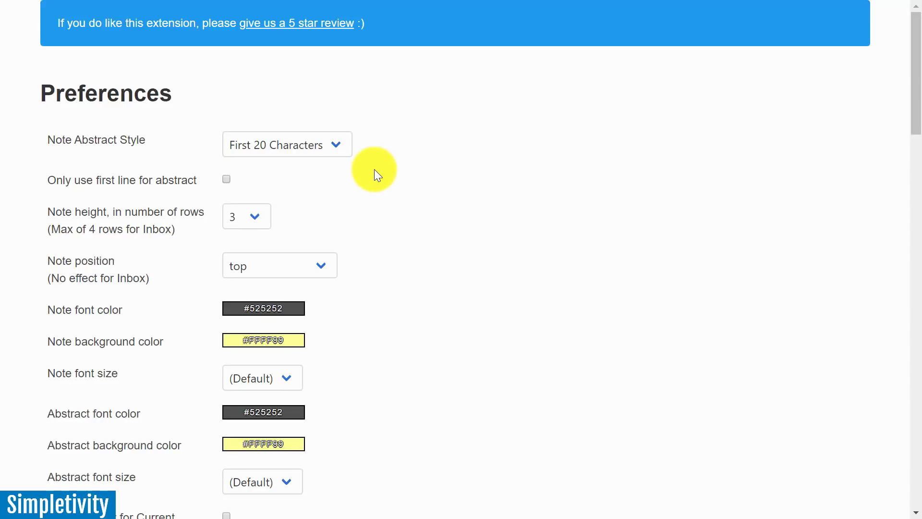
scroll(374, 170, "down", 1)
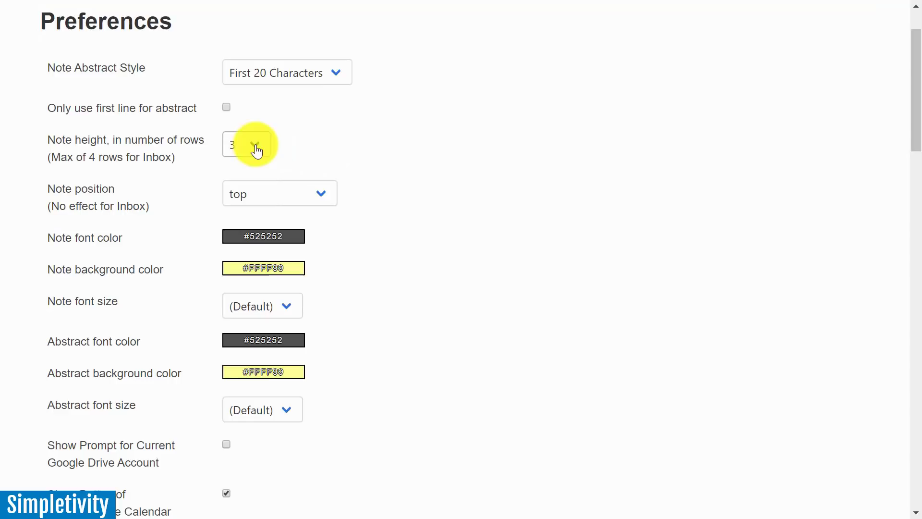
left_click(257, 150)
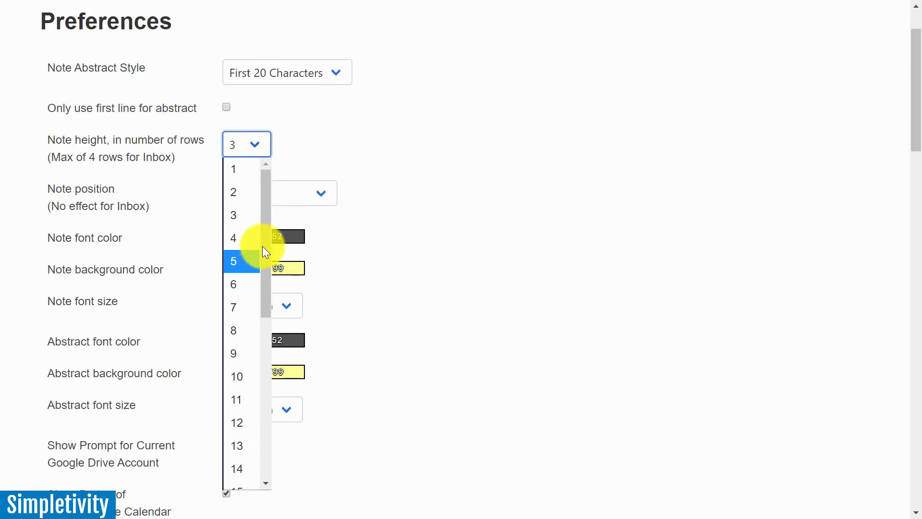
mouse_move(266, 244)
left_mouse_down()
mouse_move(294, 436)
mouse_move(268, 243)
left_mouse_up()
left_click(247, 215)
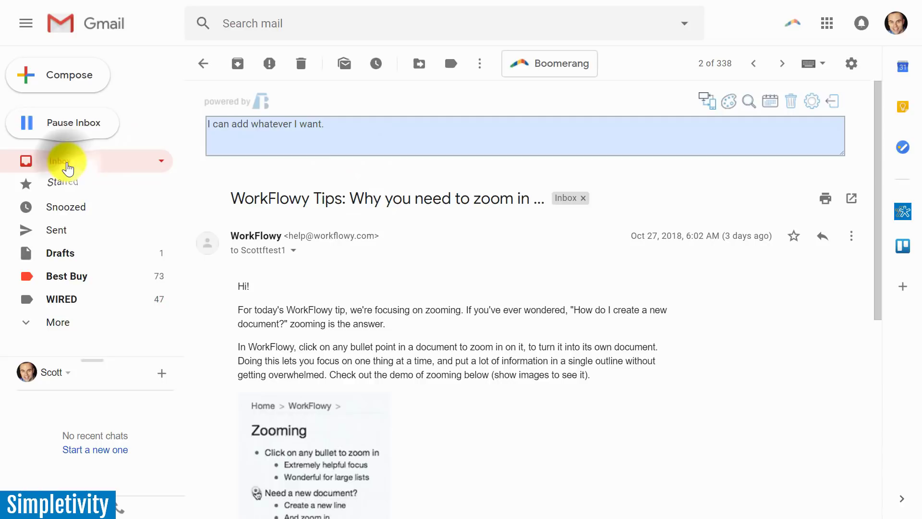
Step: Return to the inbox and open the Maclean's 'How Turkey is playing Saudi Arabia' email
left_click(68, 168)
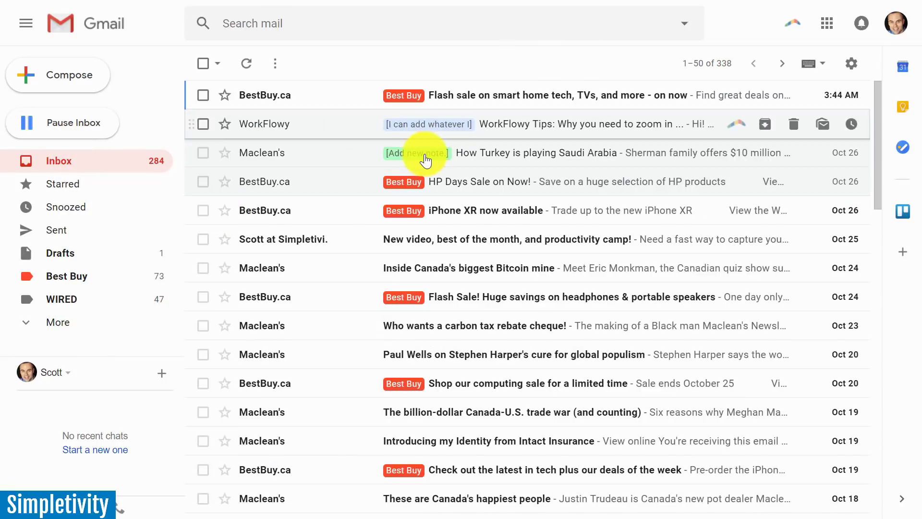
mouse_move(424, 153)
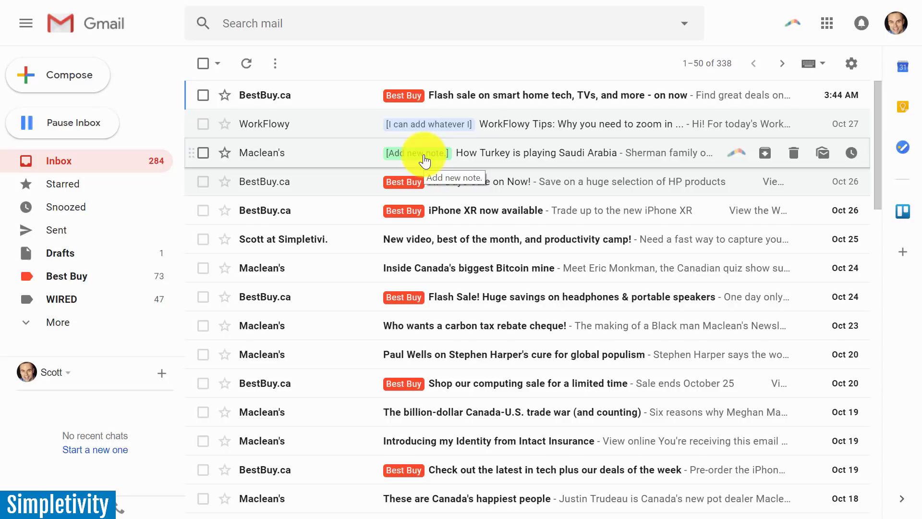
left_click(326, 163)
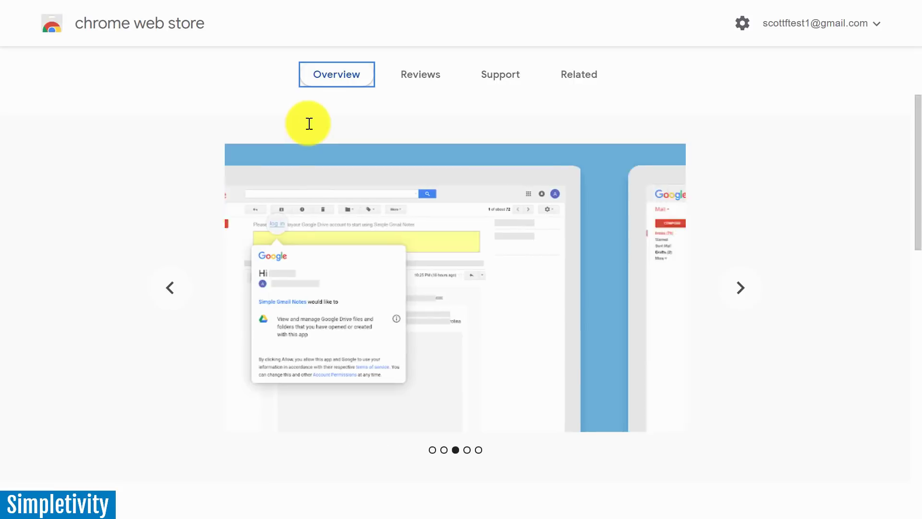
scroll(761, 241, "up", 2)
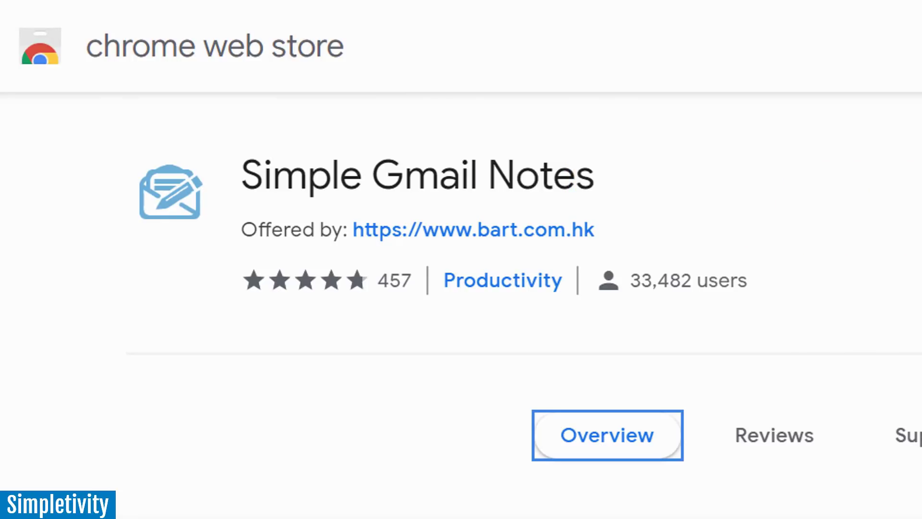
scroll(900, 403, "down", 3)
scroll(900, 404, "up", 3)
scroll(784, 221, "down", 5)
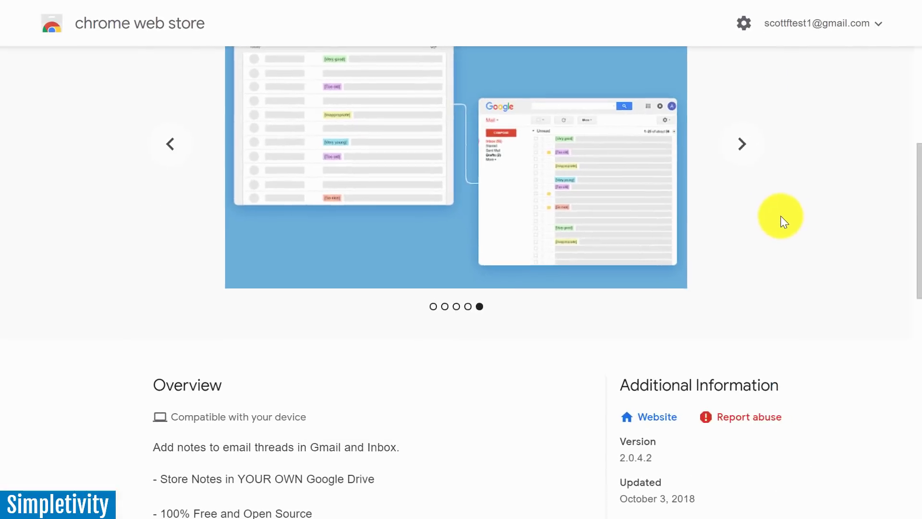
scroll(784, 221, "down", 3)
scroll(781, 221, "up", 5)
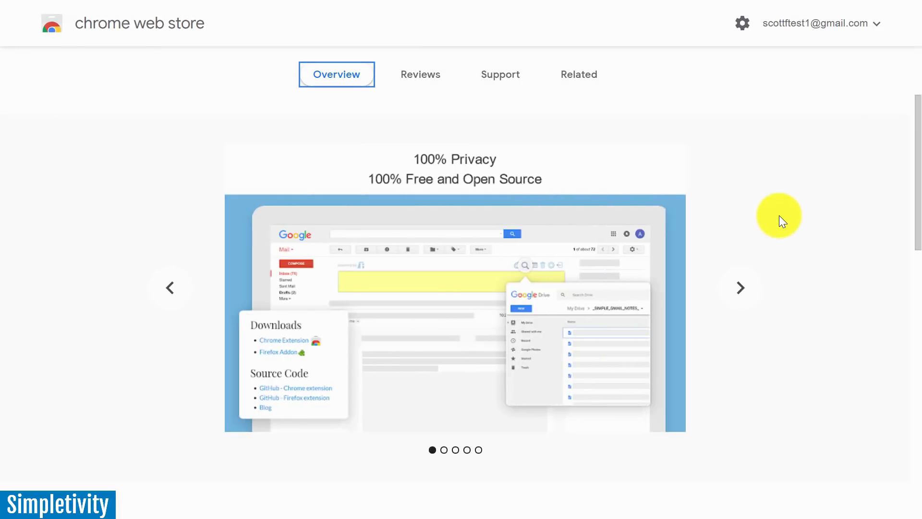
scroll(779, 215, "up", 2)
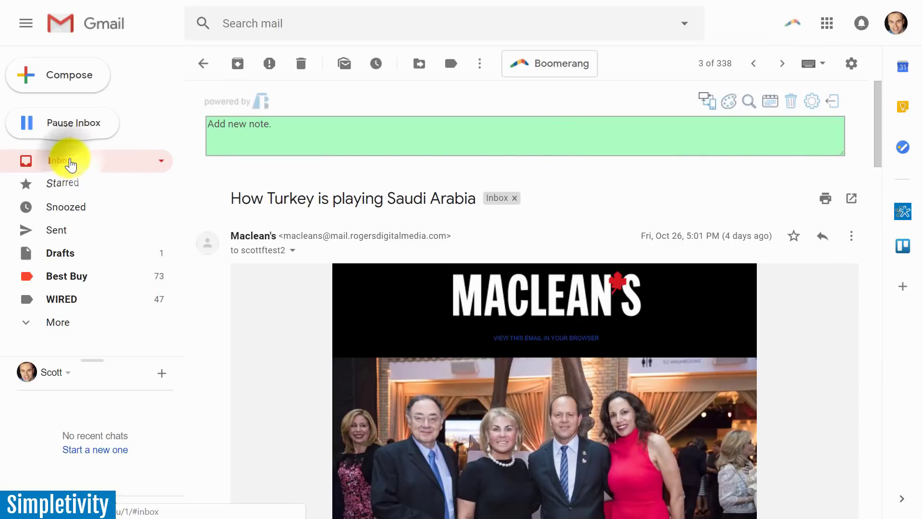
Step: Return to the inbox list showing the WorkFlowy and Maclean's note tags
left_click(70, 164)
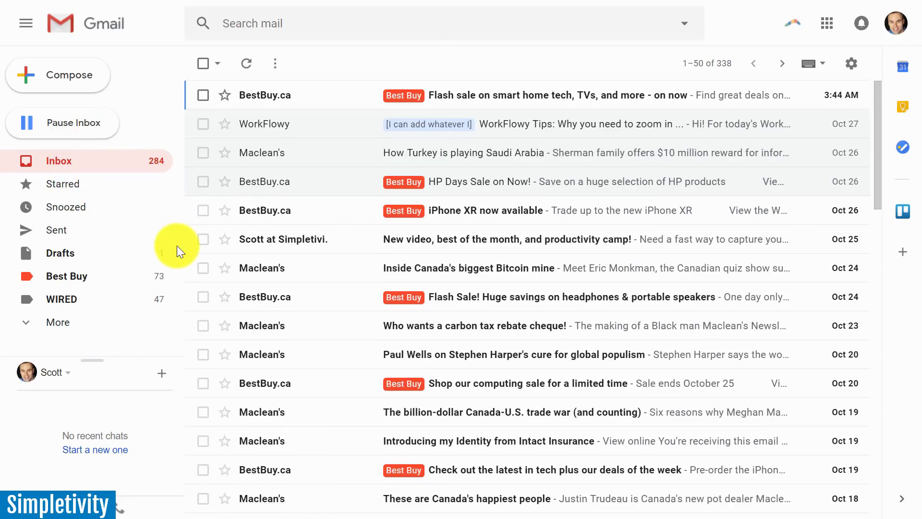